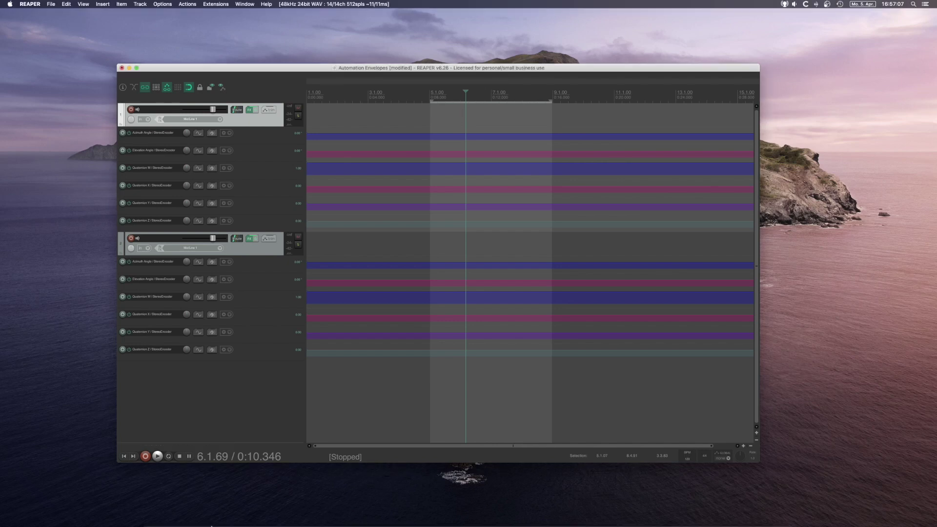
- Visit the SWS extension website, then close the browser window
mouse_move(195, 518)
left_click(293, 509)
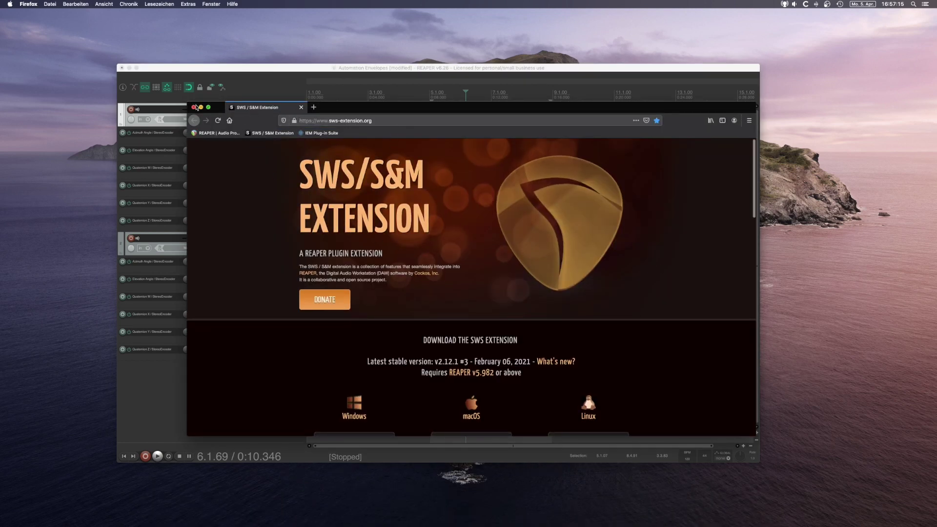
left_click(195, 107)
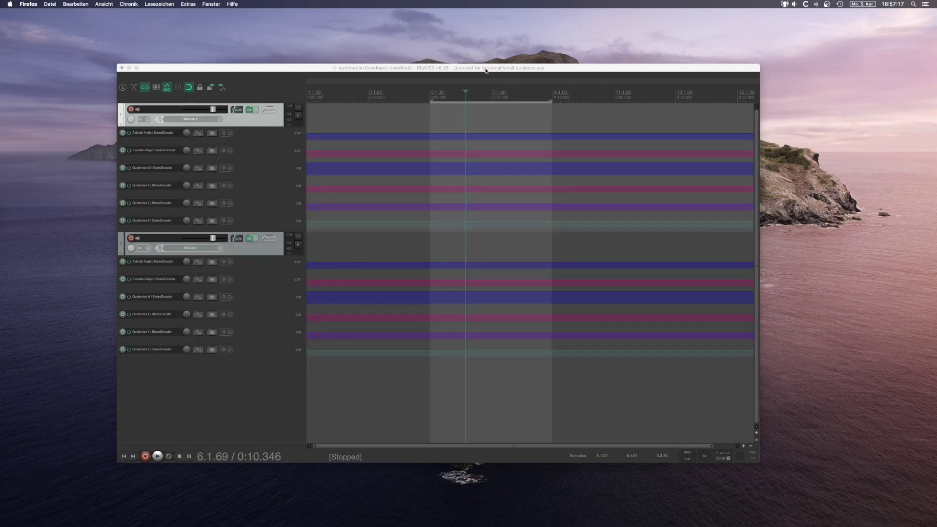
- Back in REAPER, shift the time selection's start edge and save the project
left_click(444, 125)
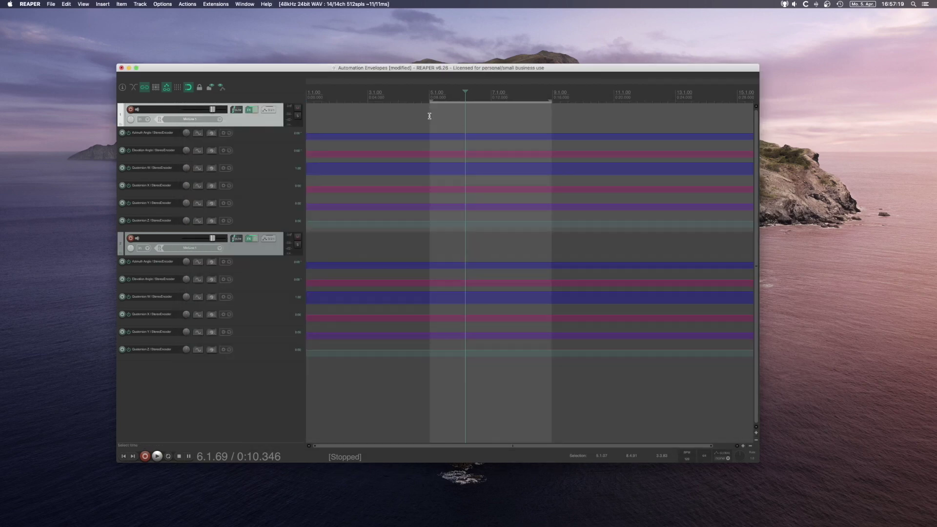
mouse_move(429, 116)
left_mouse_down()
mouse_move(505, 122)
mouse_move(429, 124)
left_mouse_up()
key("super+s")
- Show the 'Global Latch Preview - Write - Global' cycle action and look up its first command, 42022
left_click(220, 4)
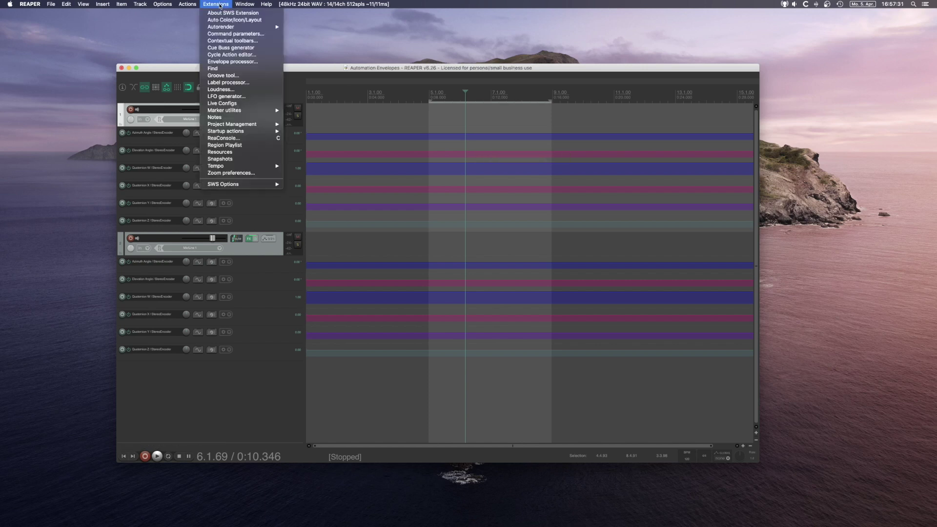
left_click(245, 55)
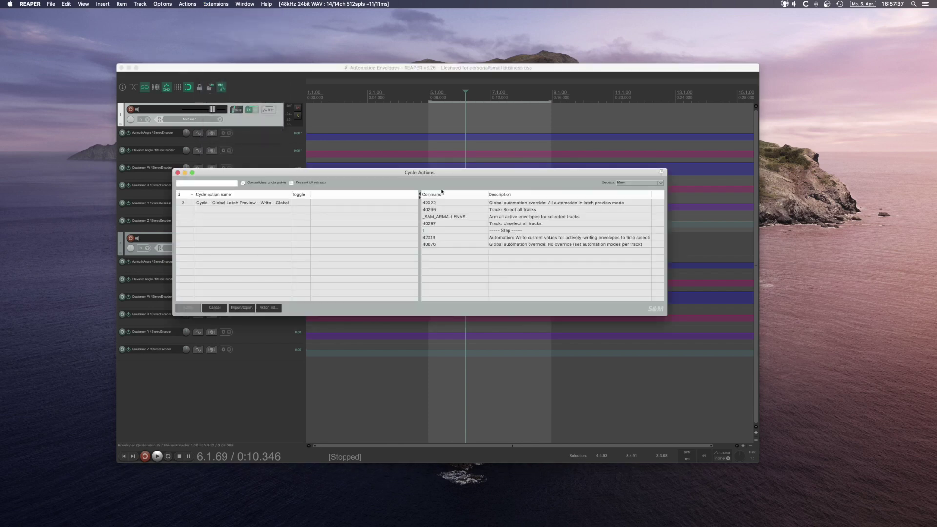
left_click(236, 203)
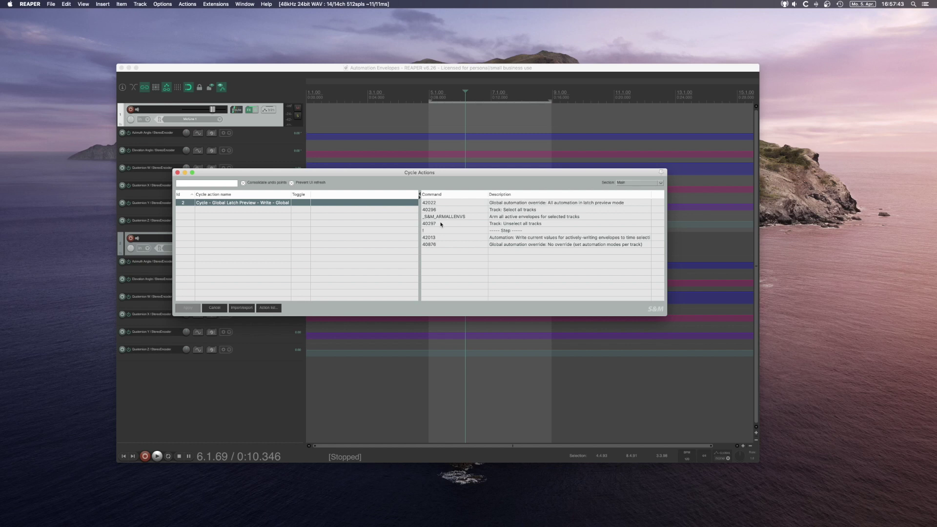
left_click(437, 203)
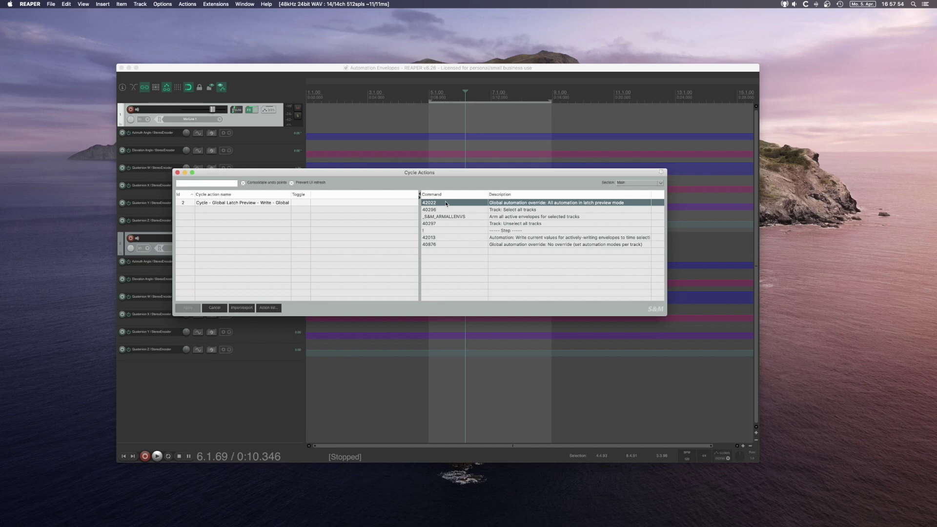
double_click(446, 203)
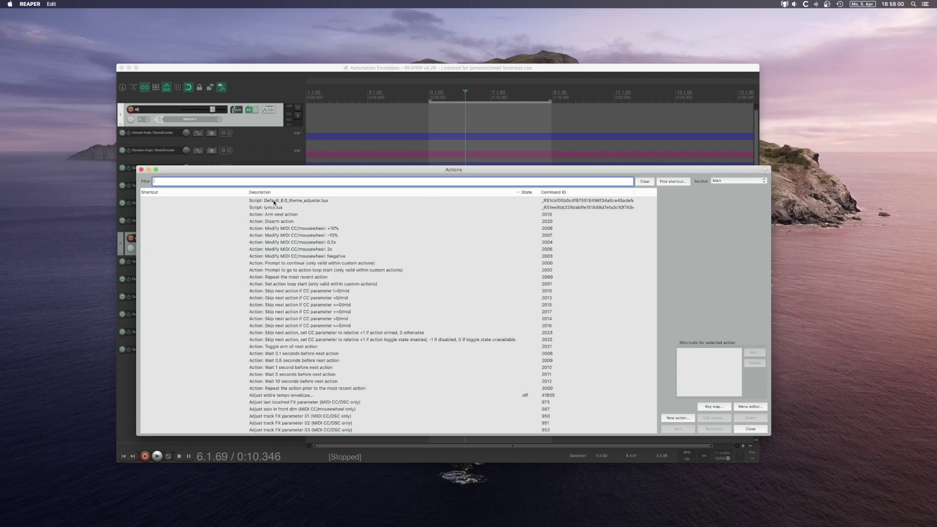
left_click(141, 170)
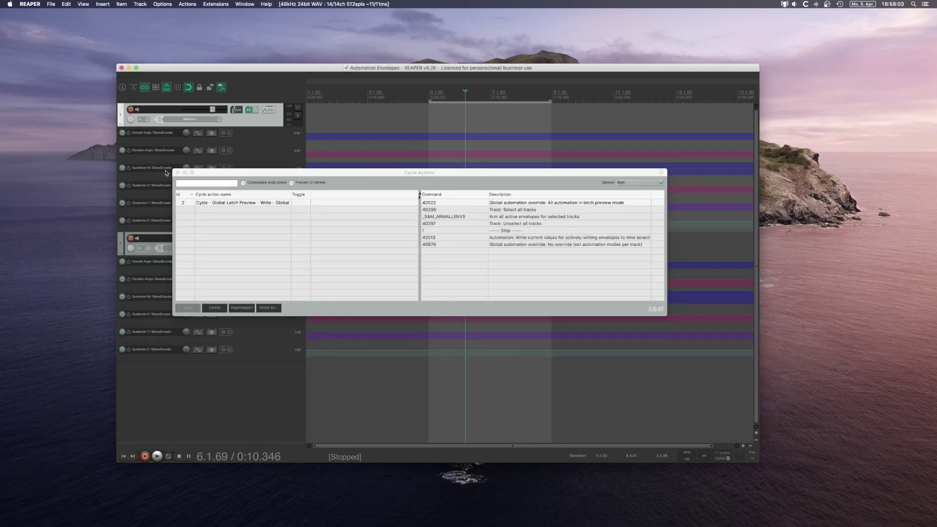
- Move the Cycle Actions editor aside and run the cycle action's first step to enter latch preview
left_click_drag(497, 175, 518, 346)
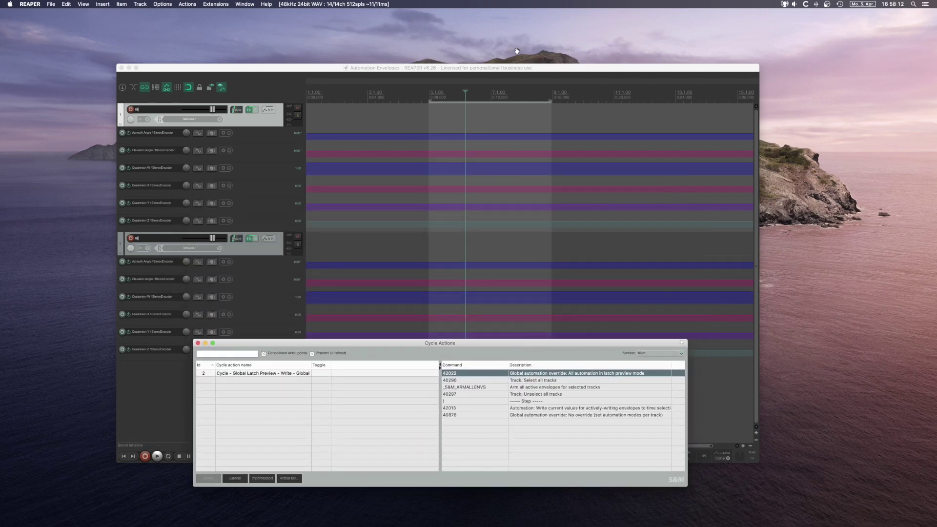
left_click_drag(514, 71, 515, 35)
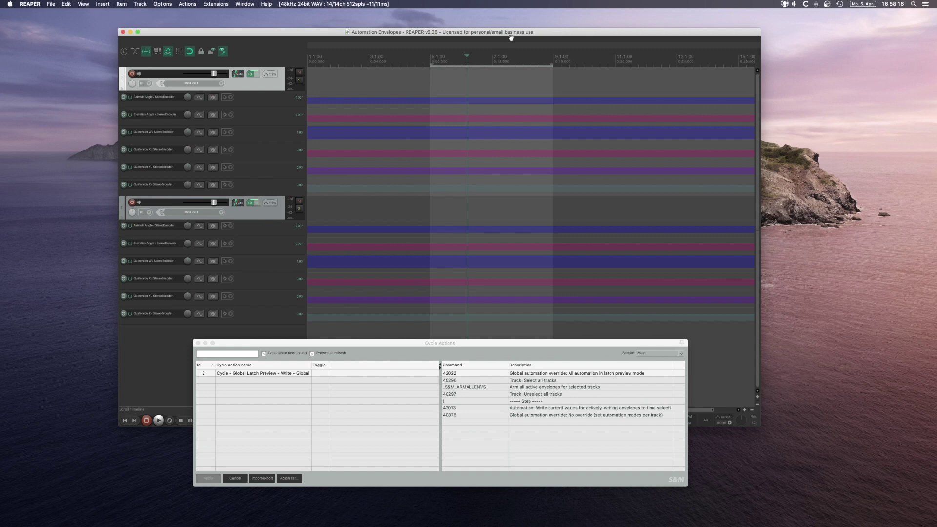
key("F9")
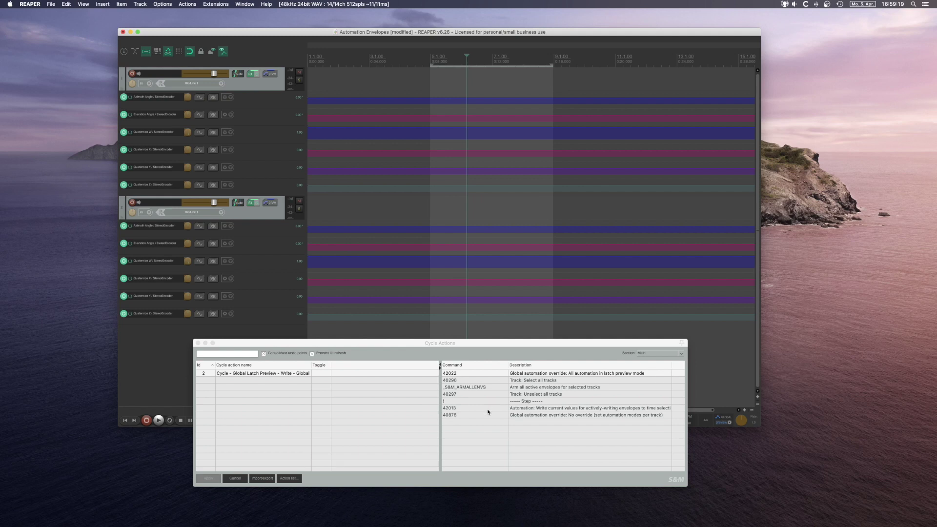
left_click_drag(497, 349, 497, 323)
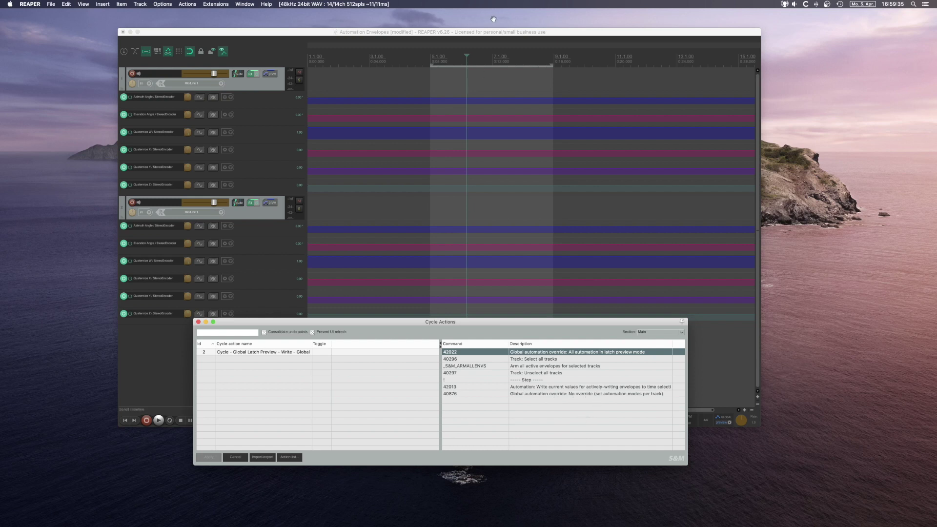
- Disable the global automation override, set track 1 to Read, then run the cycle action twice
left_click(254, 80)
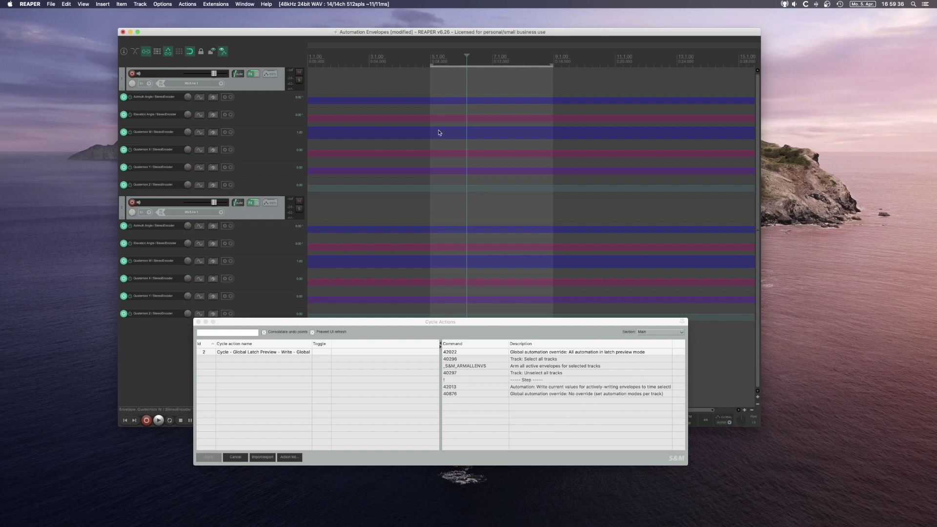
left_click(270, 75)
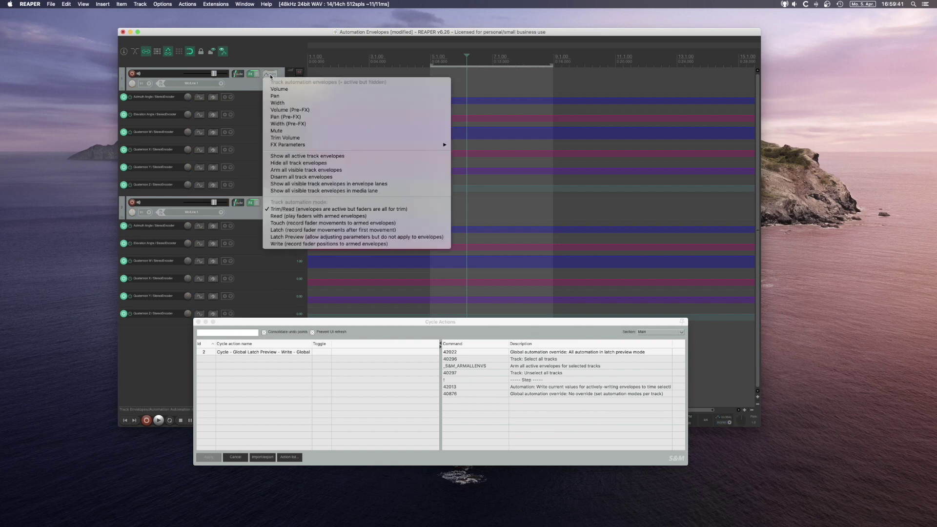
left_click(302, 216)
key("F1")
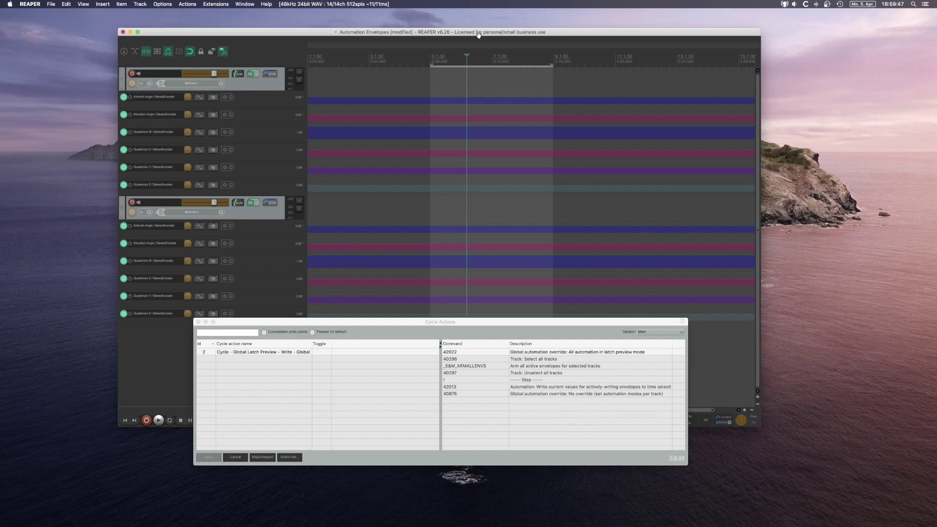
key("F1")
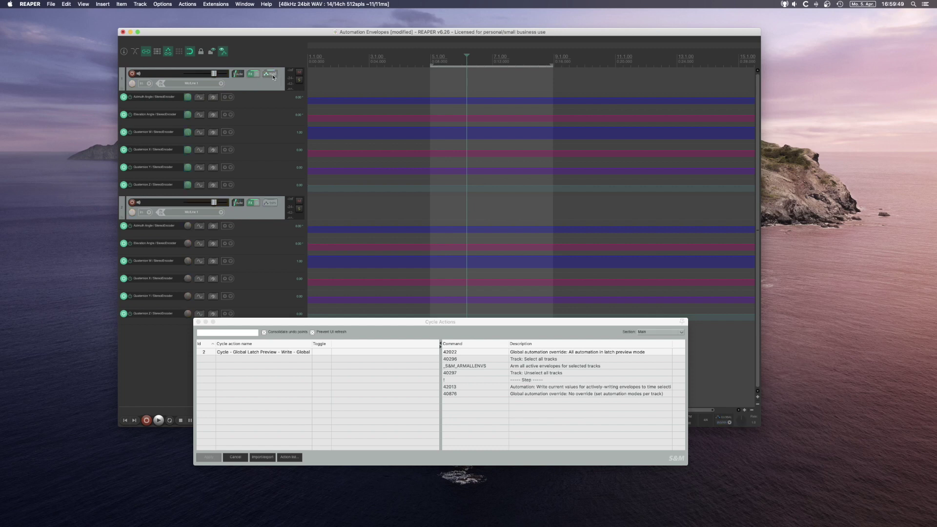
- Raise the Cycle Actions editor and redraw the time selection from 5.1.00 to 8.4.91
mouse_move(462, 323)
left_mouse_down()
mouse_move(465, 306)
mouse_move(474, 310)
left_mouse_up()
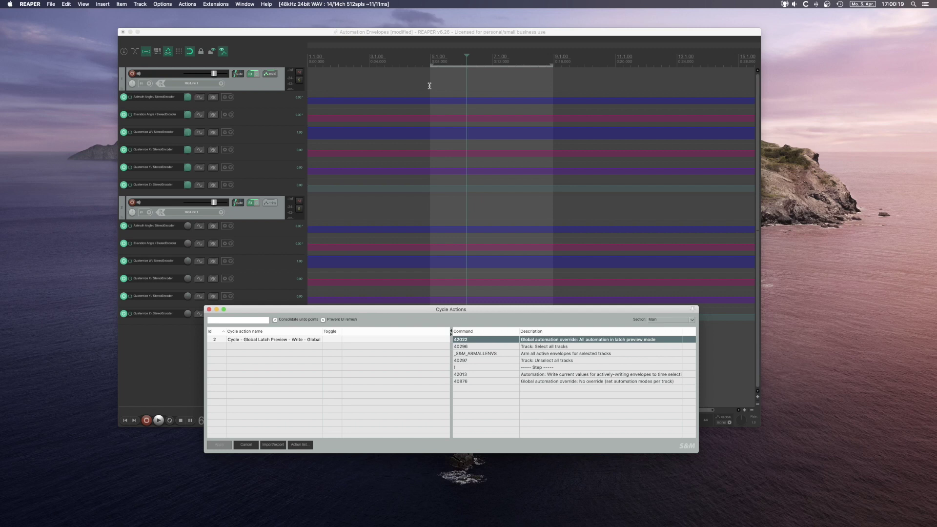
left_click_drag(429, 86, 431, 87)
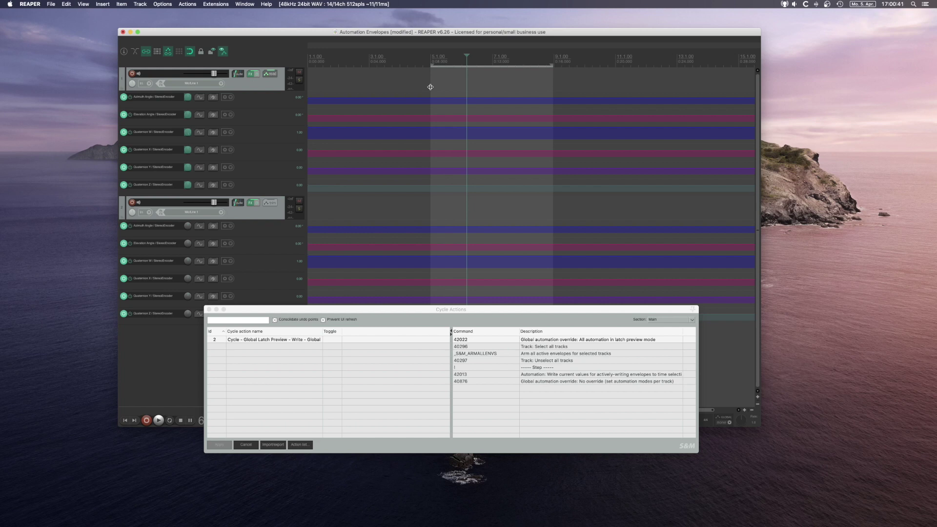
left_click_drag(459, 313, 453, 165)
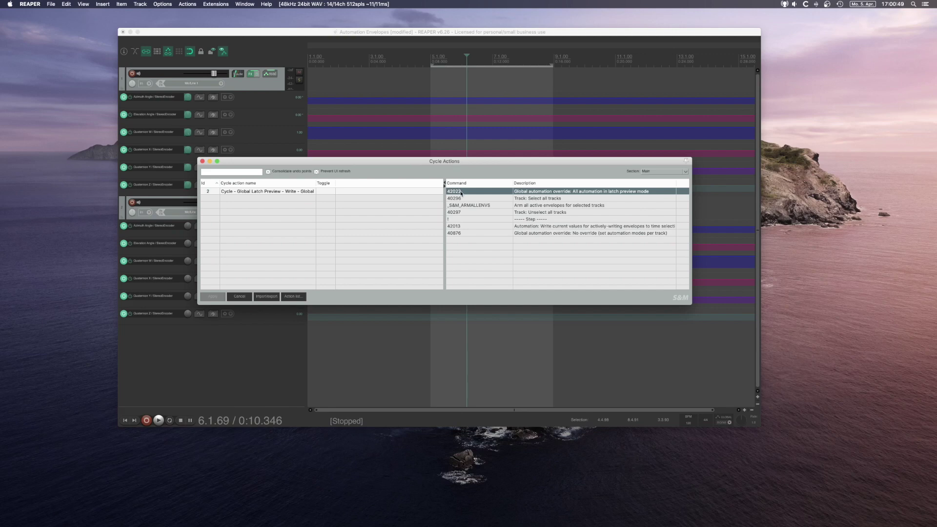
left_click(268, 194)
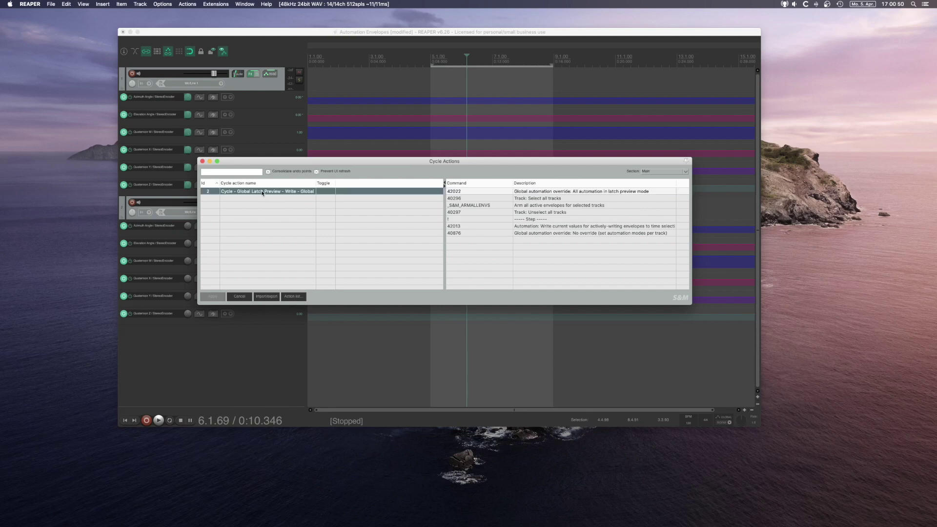
right_click(234, 200)
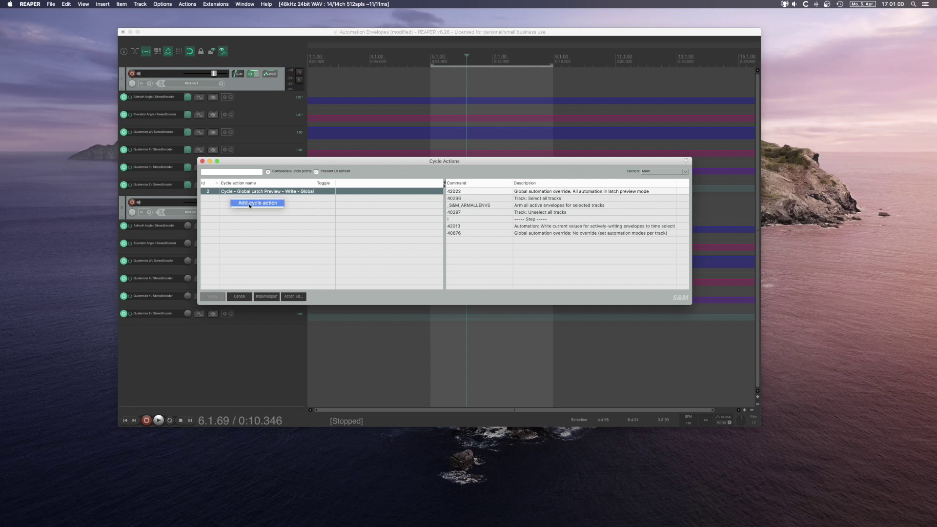
left_click(262, 217)
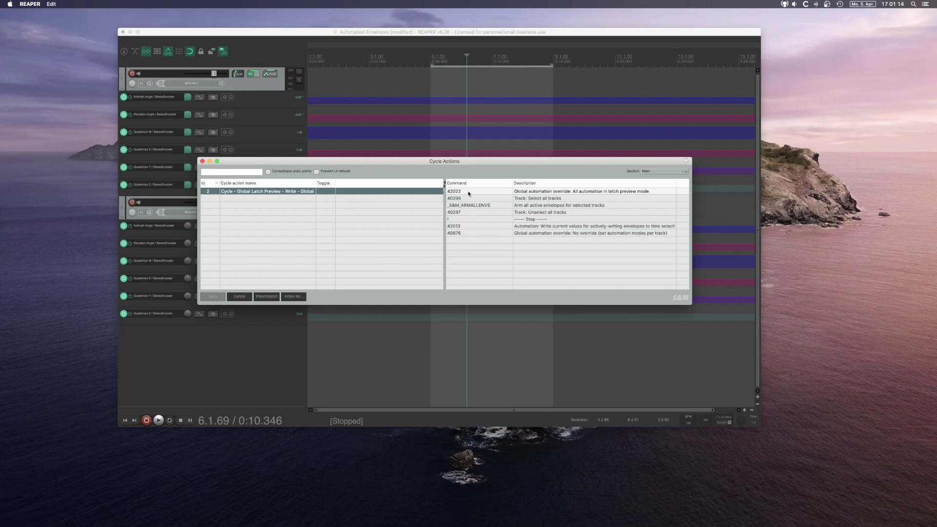
key("shift+slash")
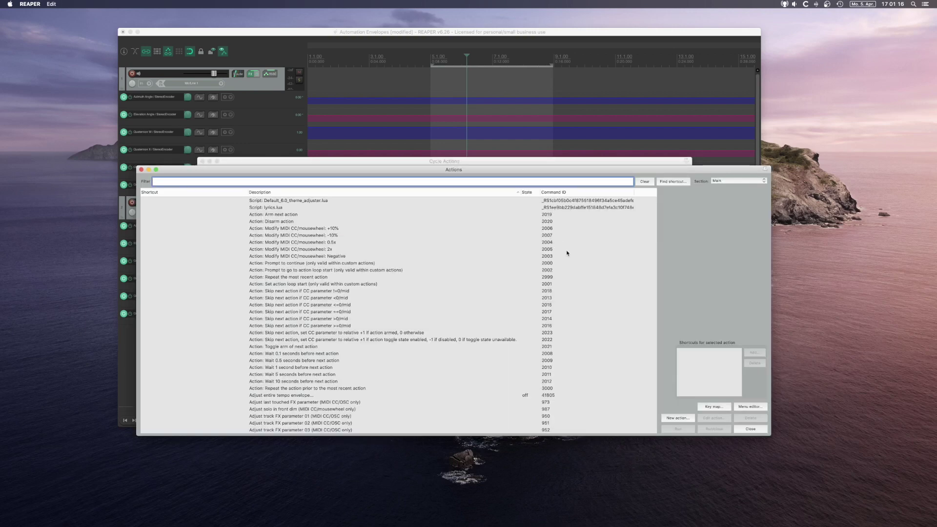
key("Escape")
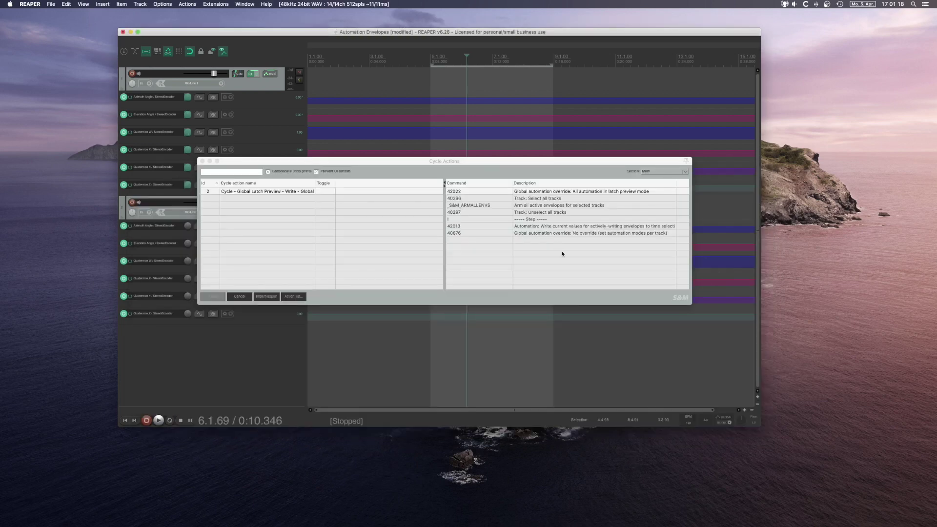
right_click(467, 244)
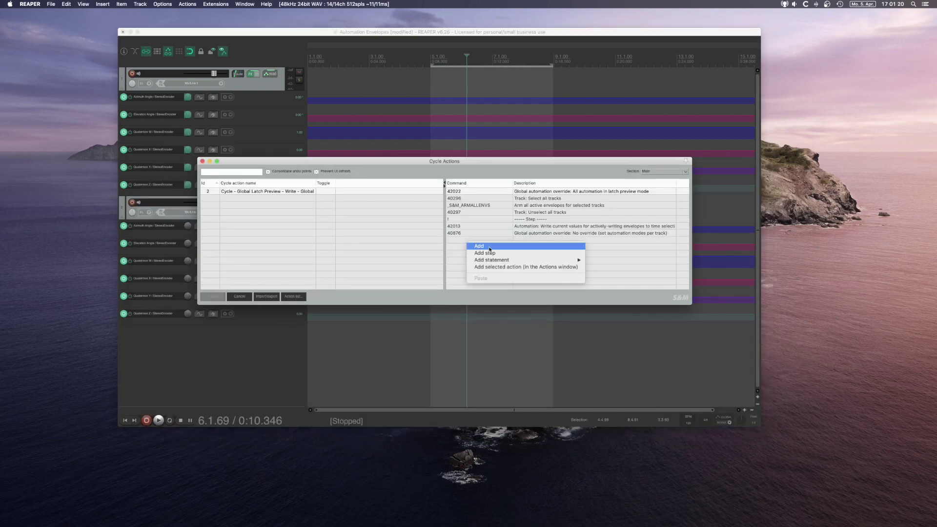
left_click(489, 249)
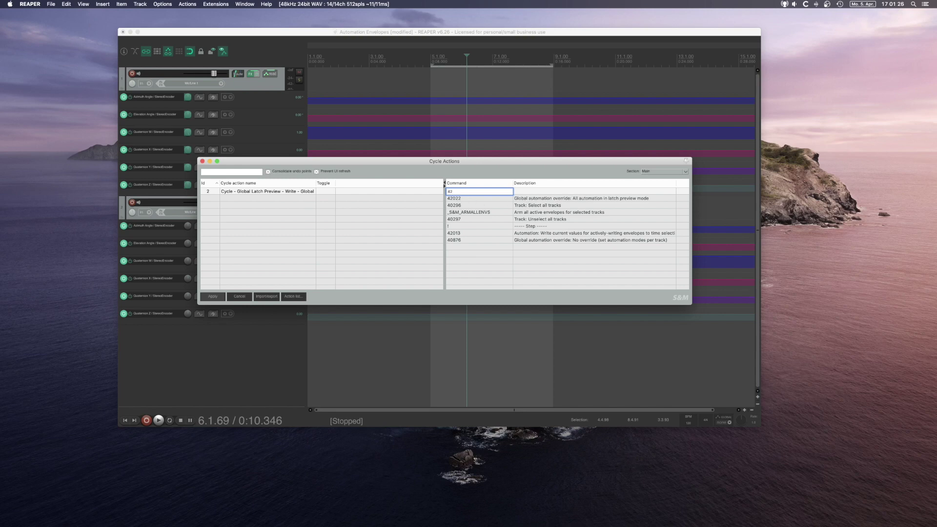
key("Return")
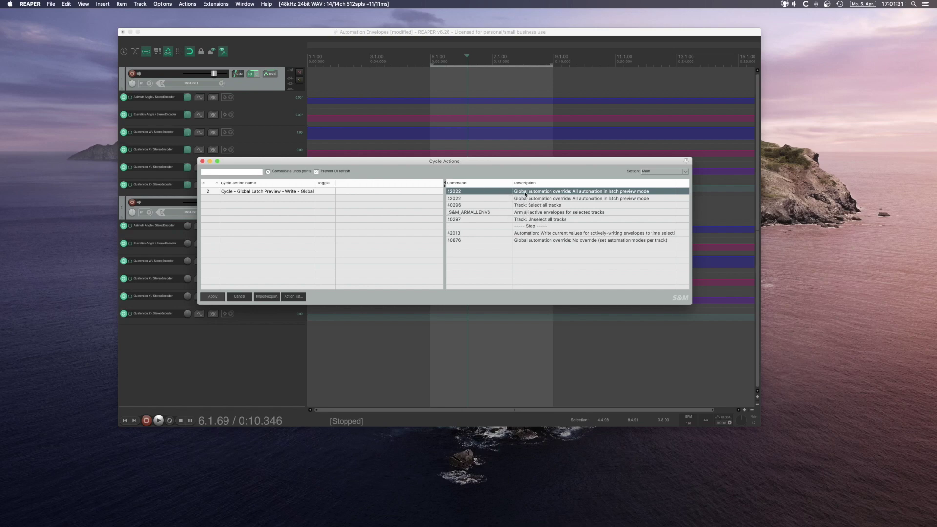
right_click(471, 194)
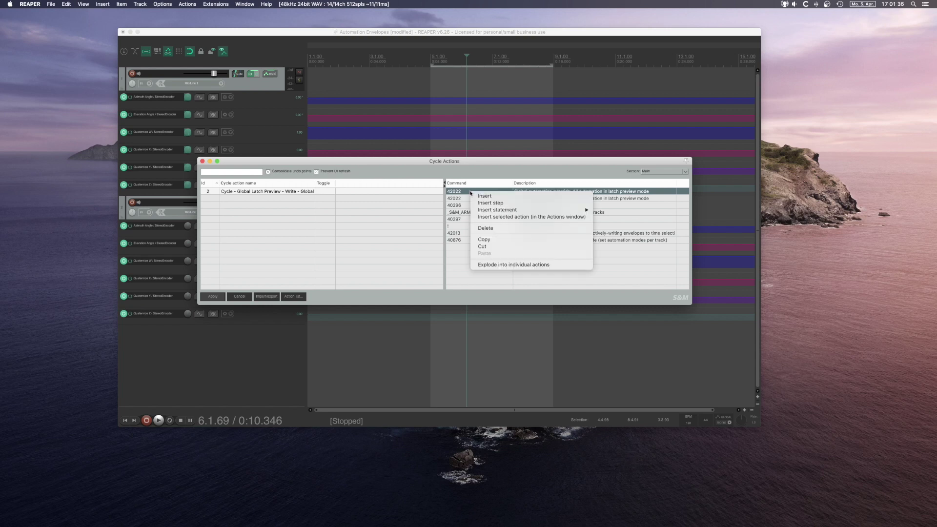
left_click(492, 229)
left_click(485, 191)
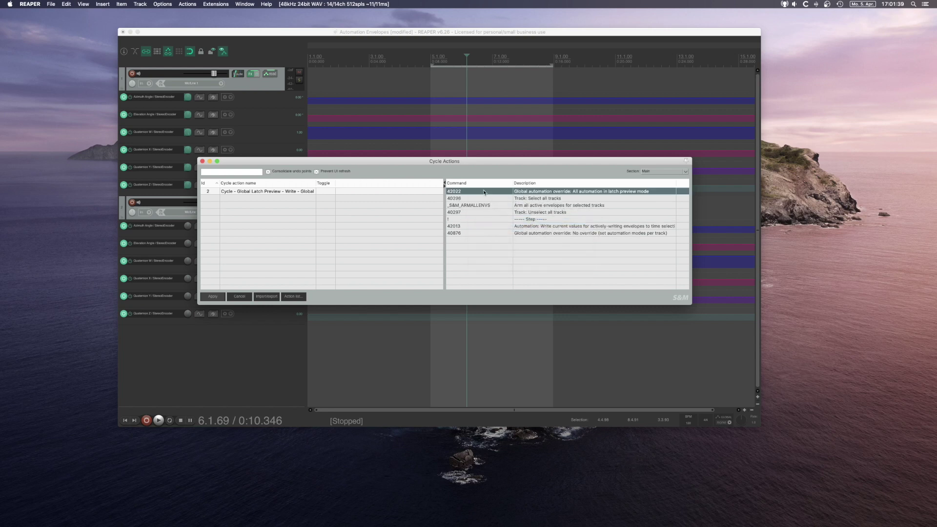
left_click(472, 226)
right_click(472, 245)
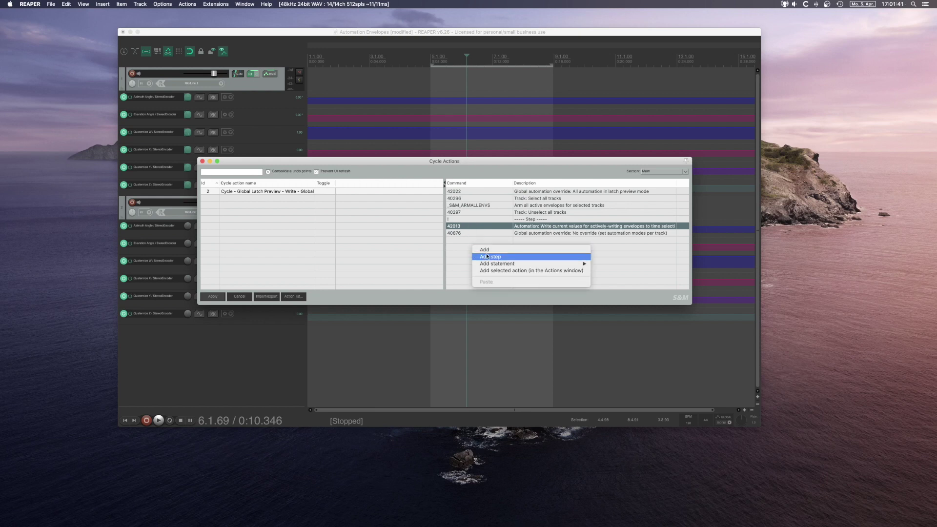
left_click(477, 219)
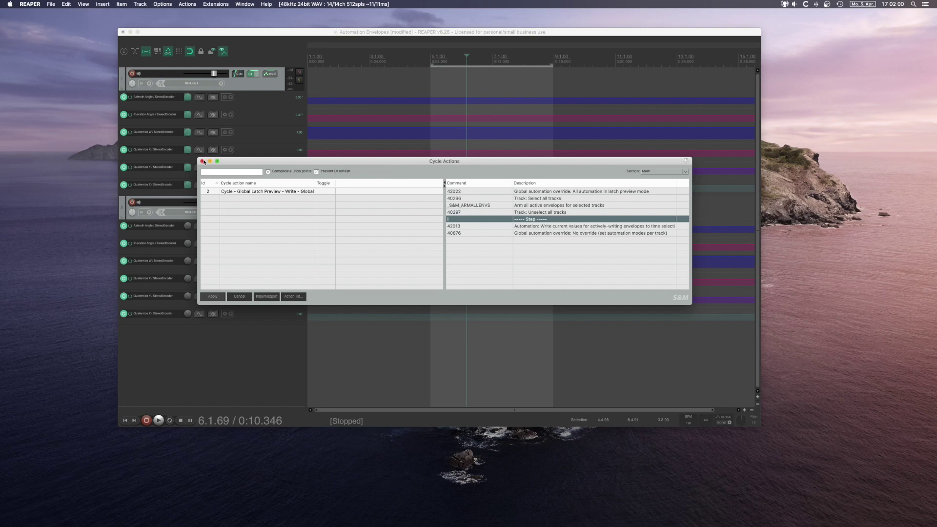
key("shift+slash")
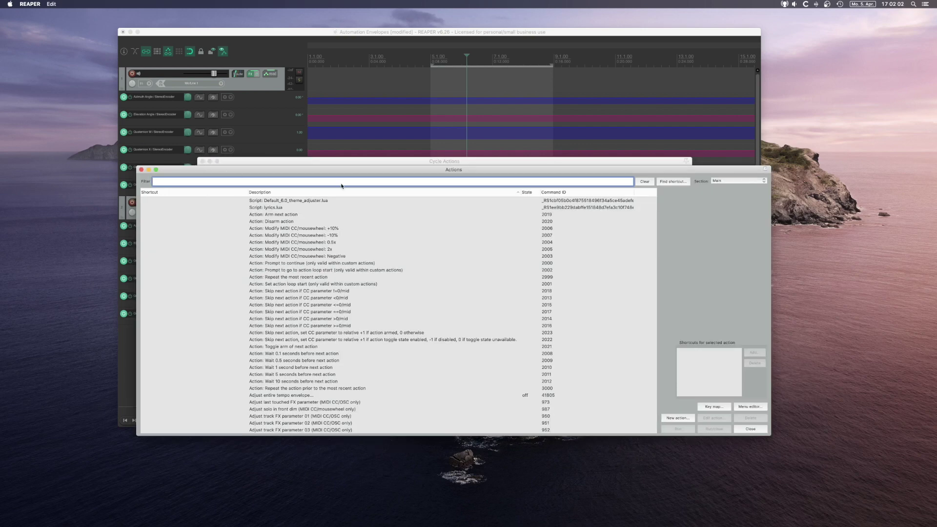
type("cac")
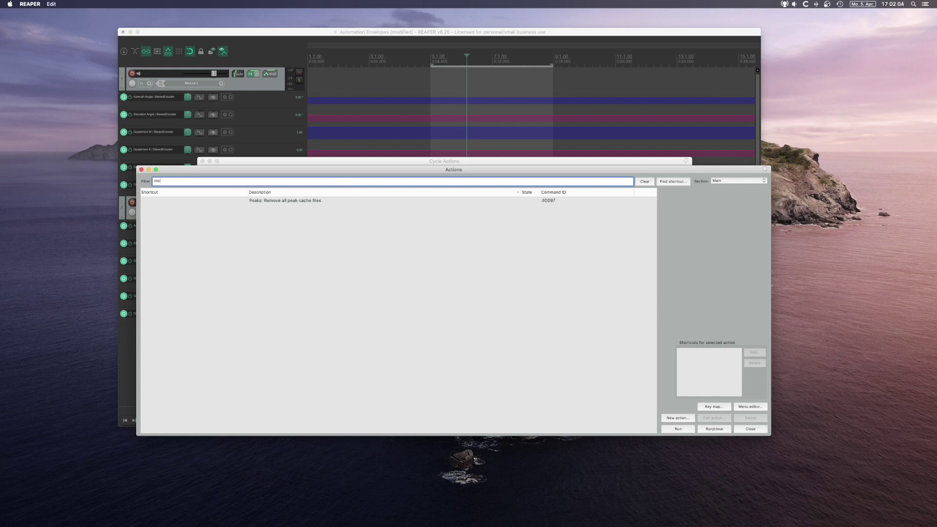
key("BackSpace")
key("BackSpace")
type("yclce ac")
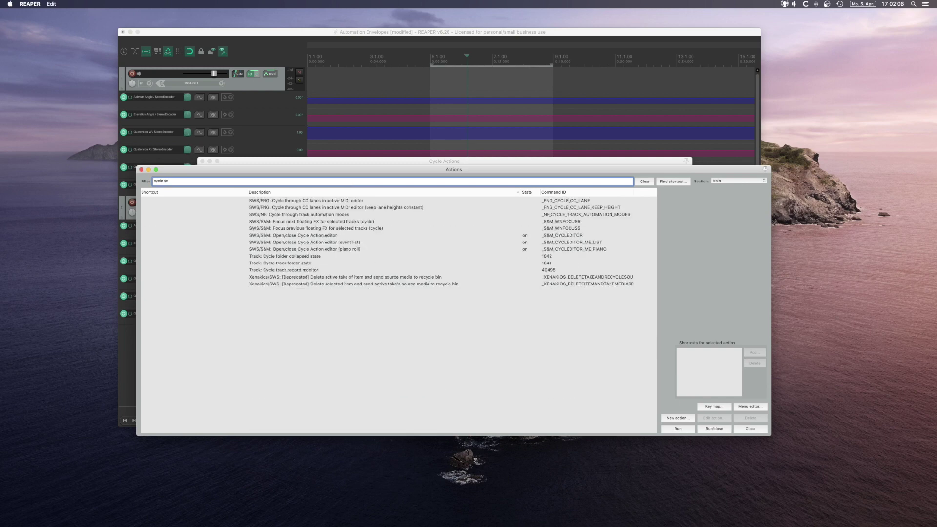
key("BackSpace")
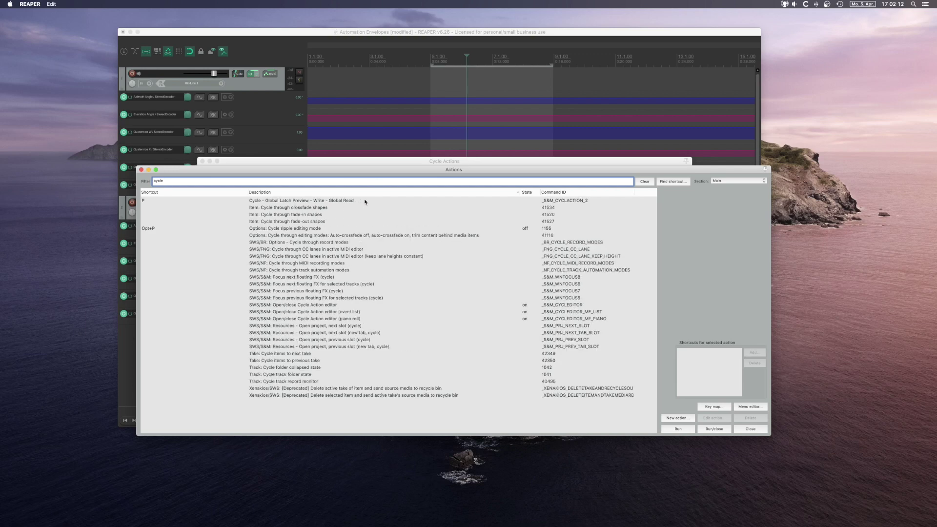
left_click(261, 200)
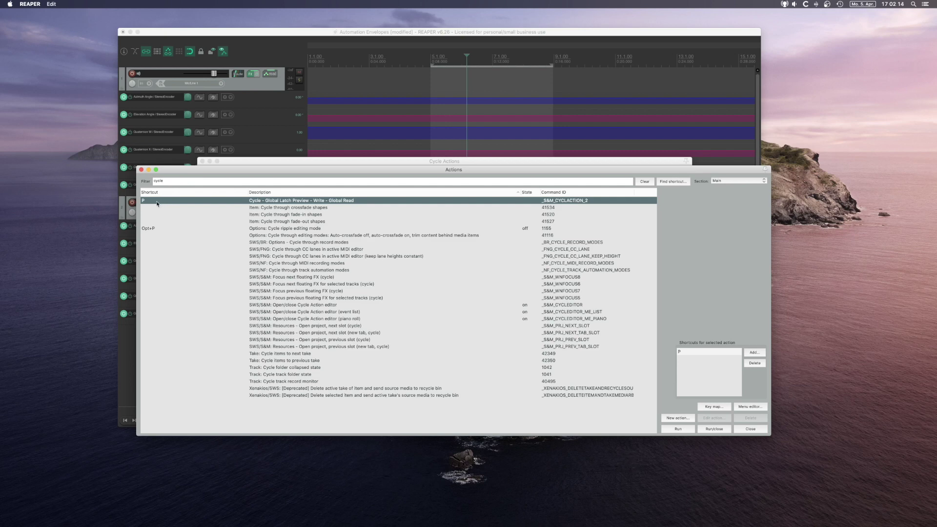